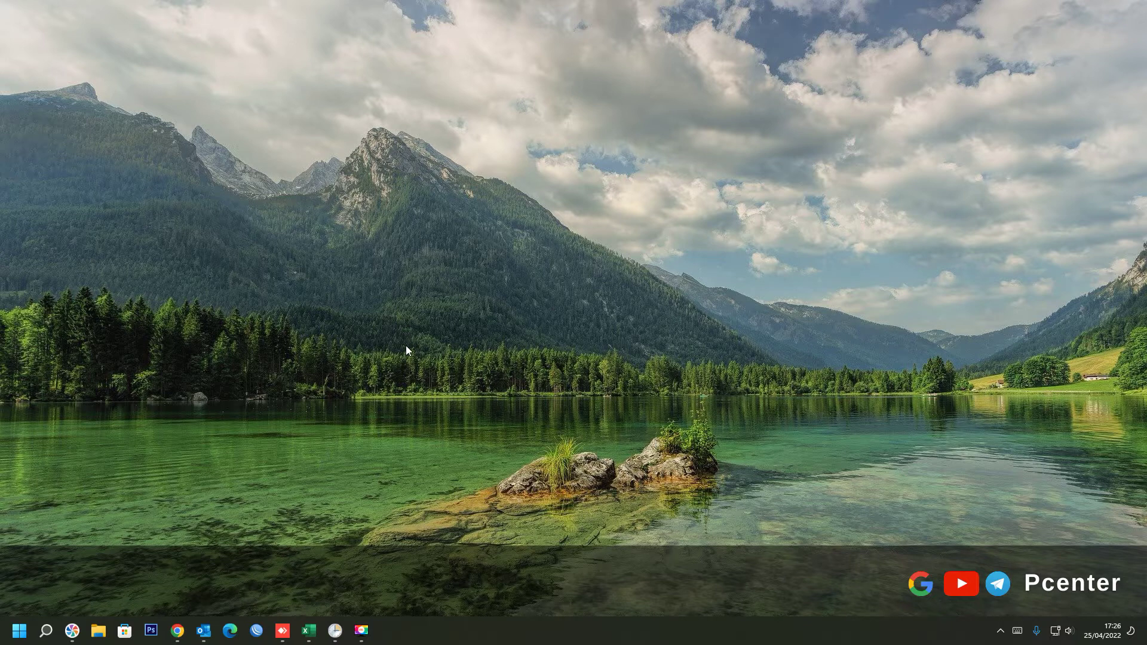
Run lusrmgr.msc and show the local Usuarios list in a maximized window with a wider list area
{"action": "key", "text": "super+r"}
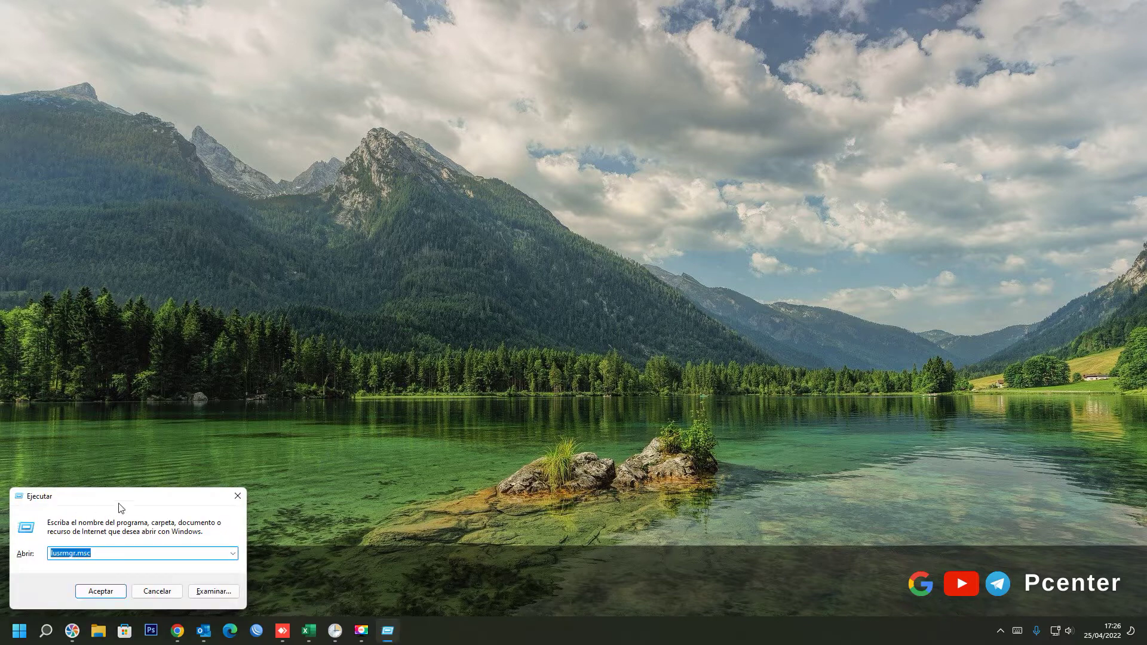
{"action": "left_click_drag", "start_coordinate": [119, 501], "coordinate": [623, 207]}
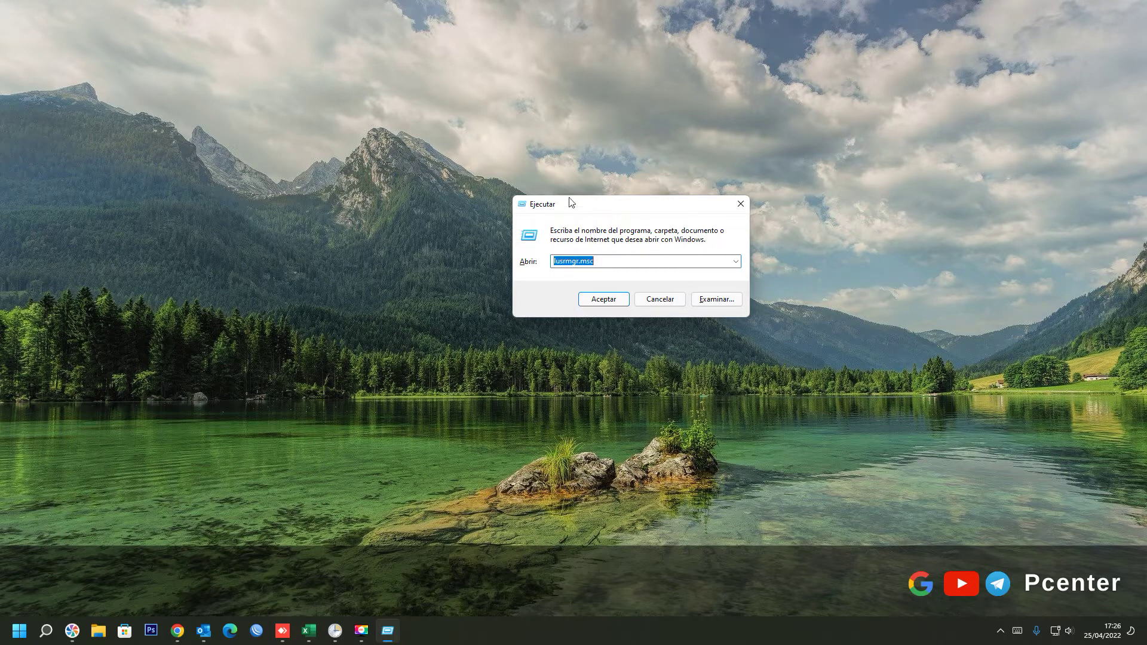
{"action": "left_click_drag", "start_coordinate": [553, 208], "coordinate": [569, 201]}
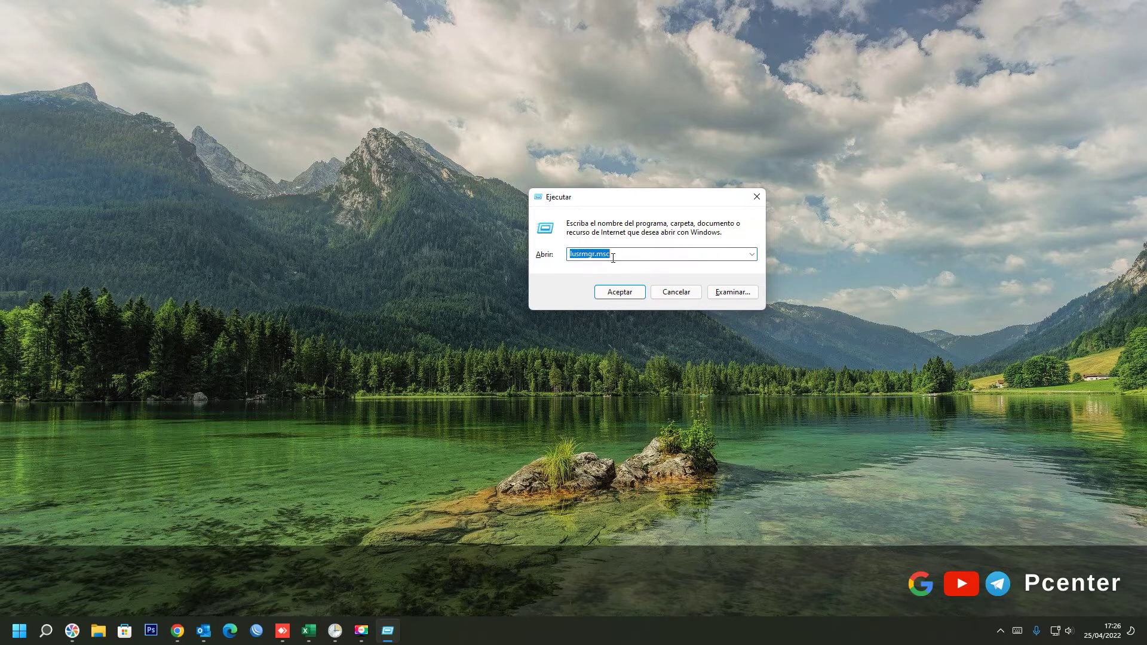
{"action": "left_click", "coordinate": [613, 294]}
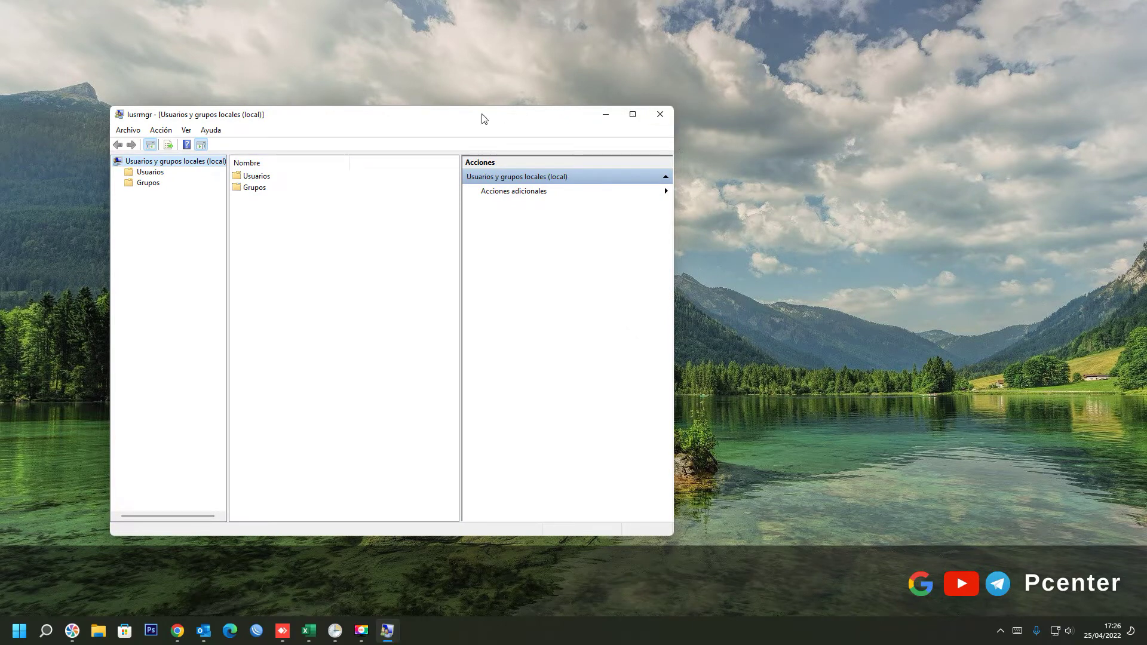
{"action": "left_click_drag", "start_coordinate": [482, 116], "coordinate": [621, 98]}
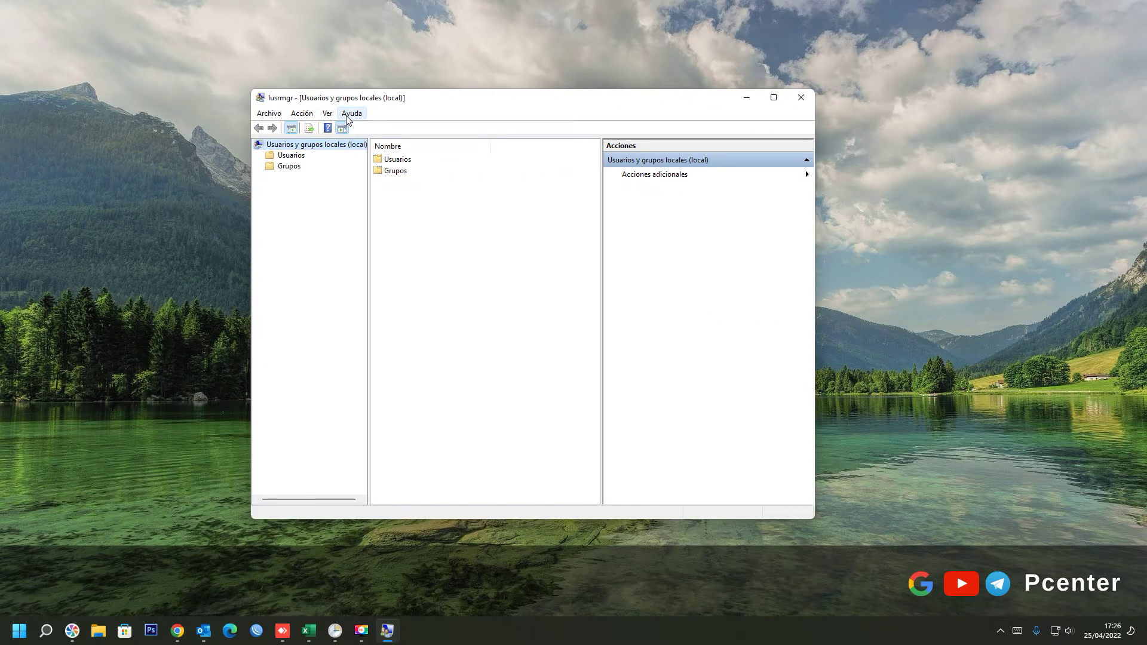
{"action": "left_click", "coordinate": [289, 156]}
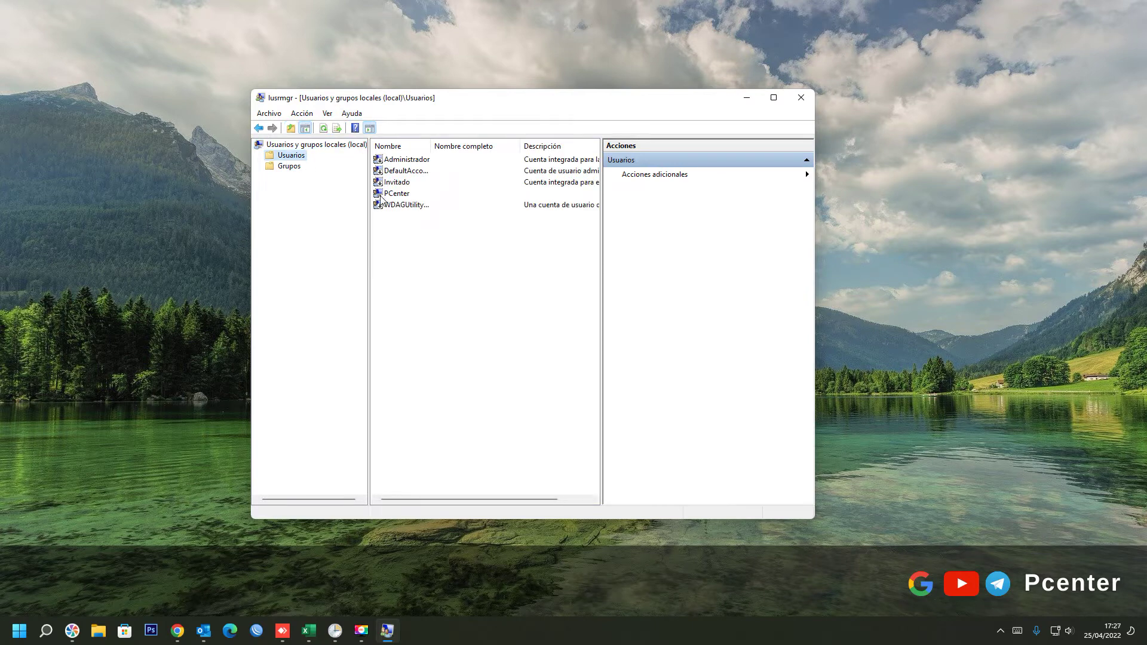
{"action": "left_click_drag", "start_coordinate": [601, 217], "coordinate": [744, 221]}
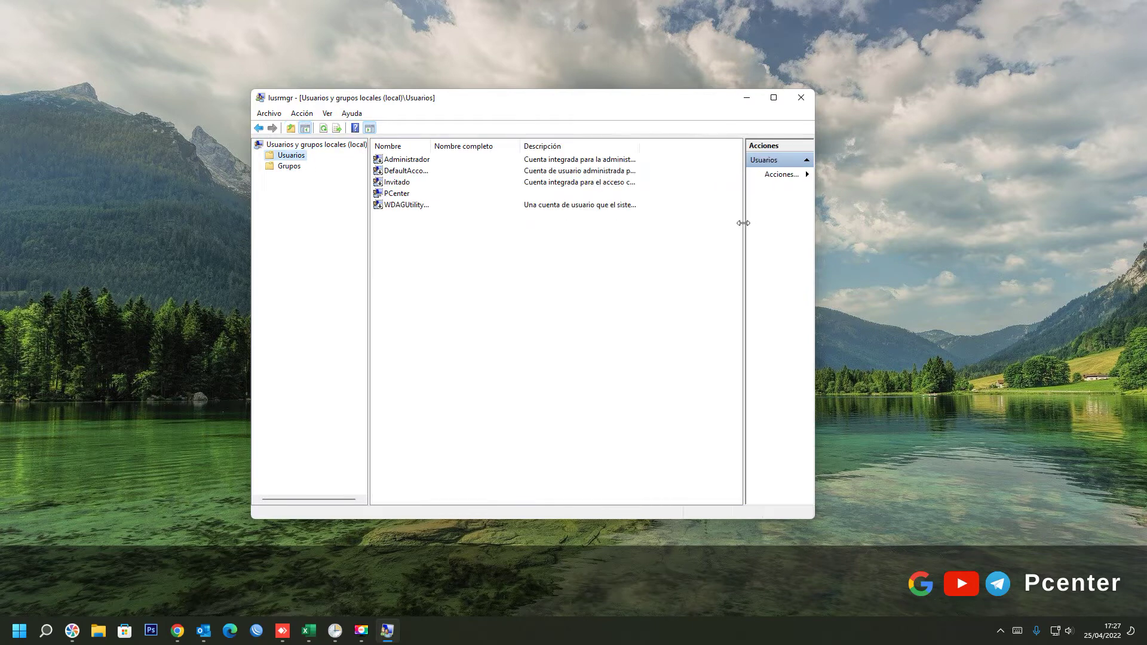
{"action": "left_click", "coordinate": [773, 98]}
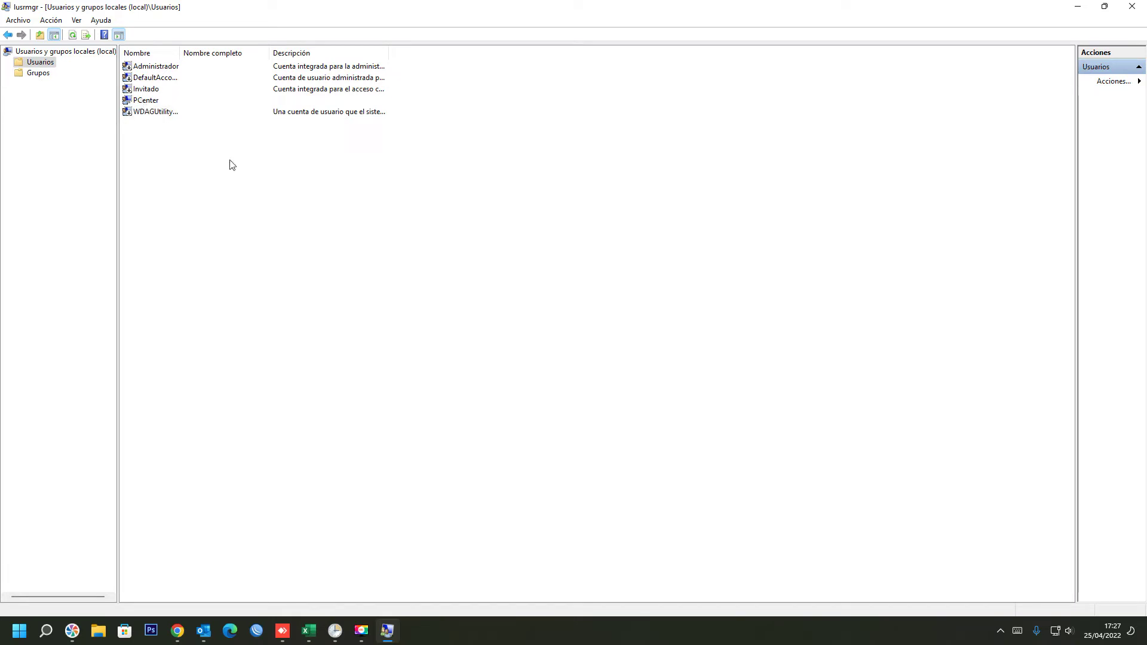
Check which groups the PCenter account belongs to, cancel its properties without changes, and close the console
{"action": "double_click", "coordinate": [138, 102]}
{"action": "left_click_drag", "start_coordinate": [499, 178], "coordinate": [581, 111]}
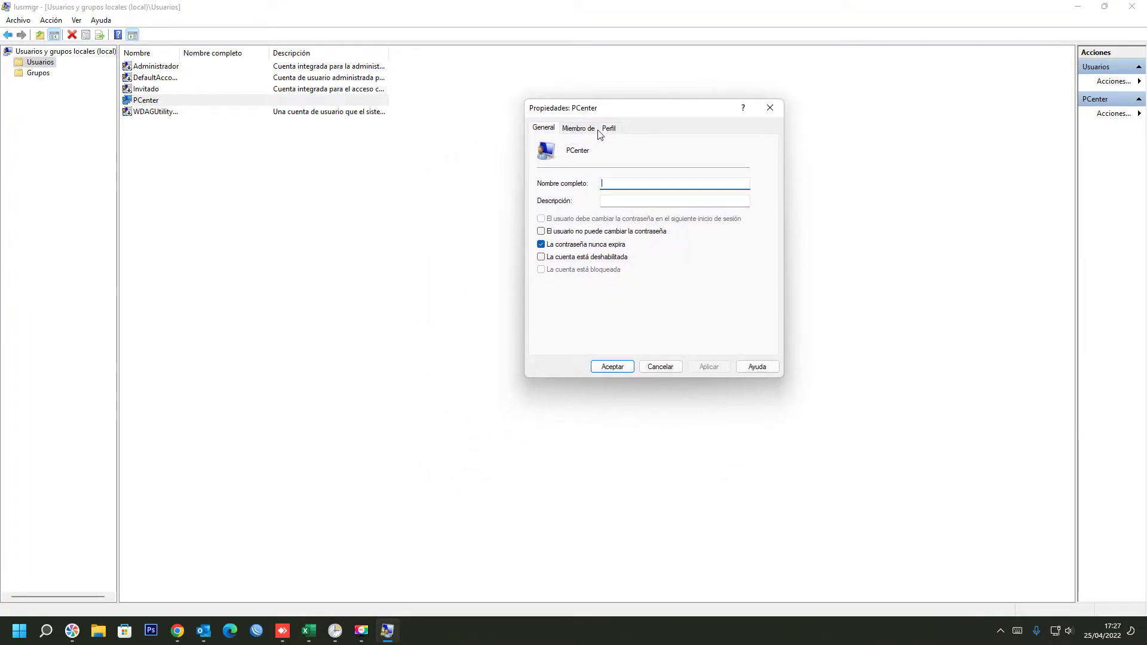
{"action": "left_click", "coordinate": [578, 128]}
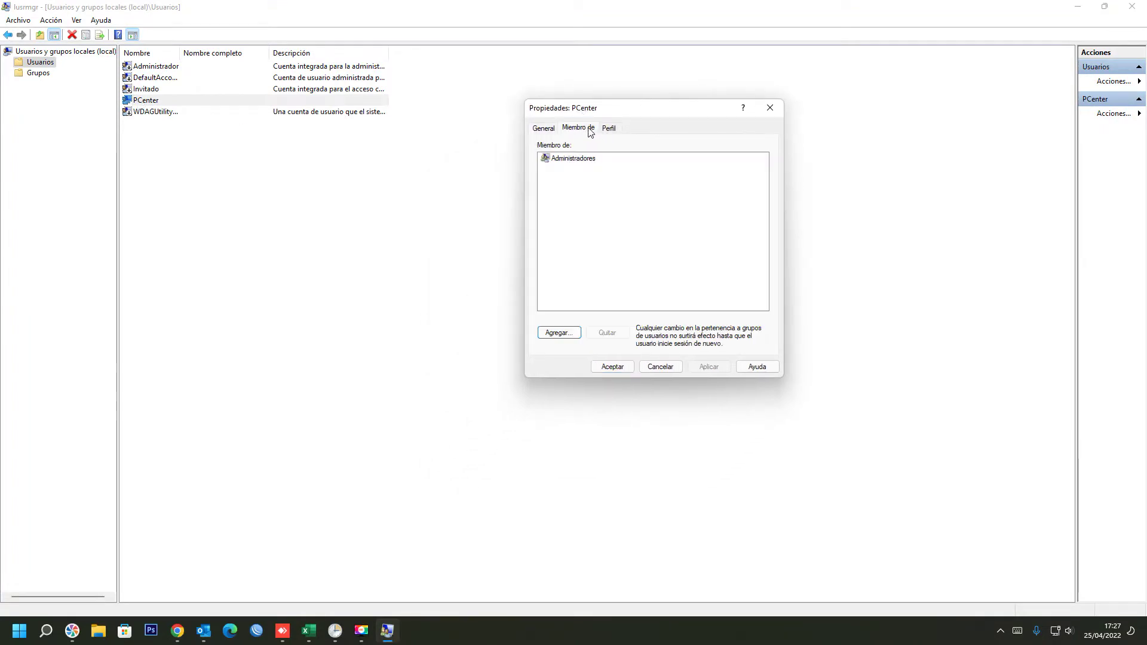
{"action": "left_click", "coordinate": [573, 159]}
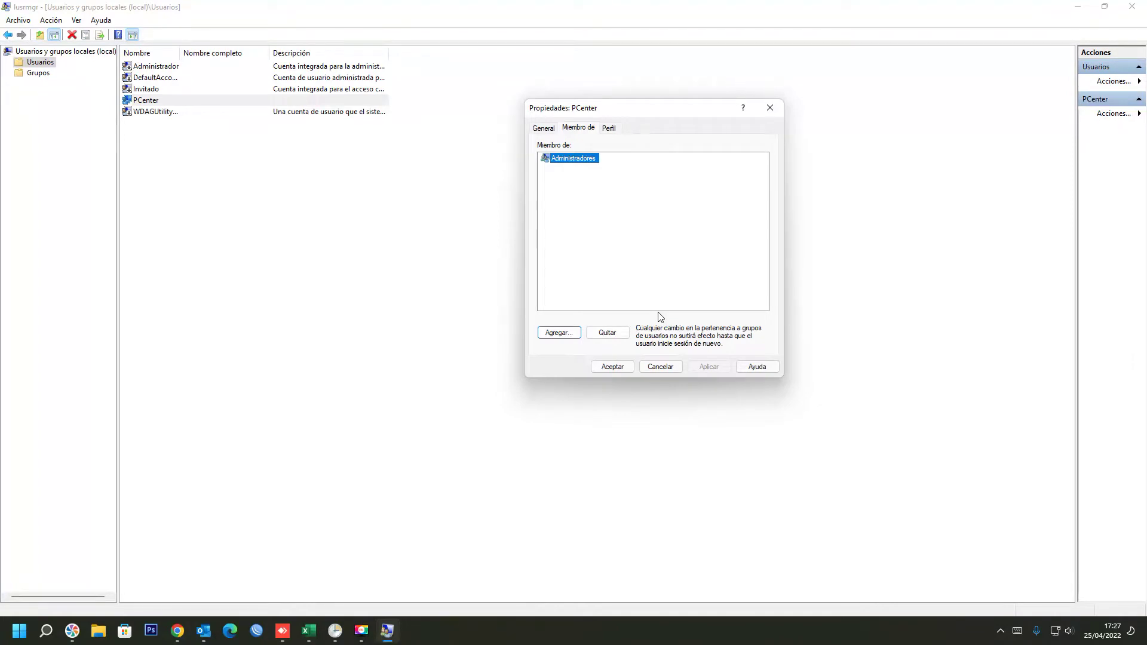
{"action": "left_click", "coordinate": [653, 369]}
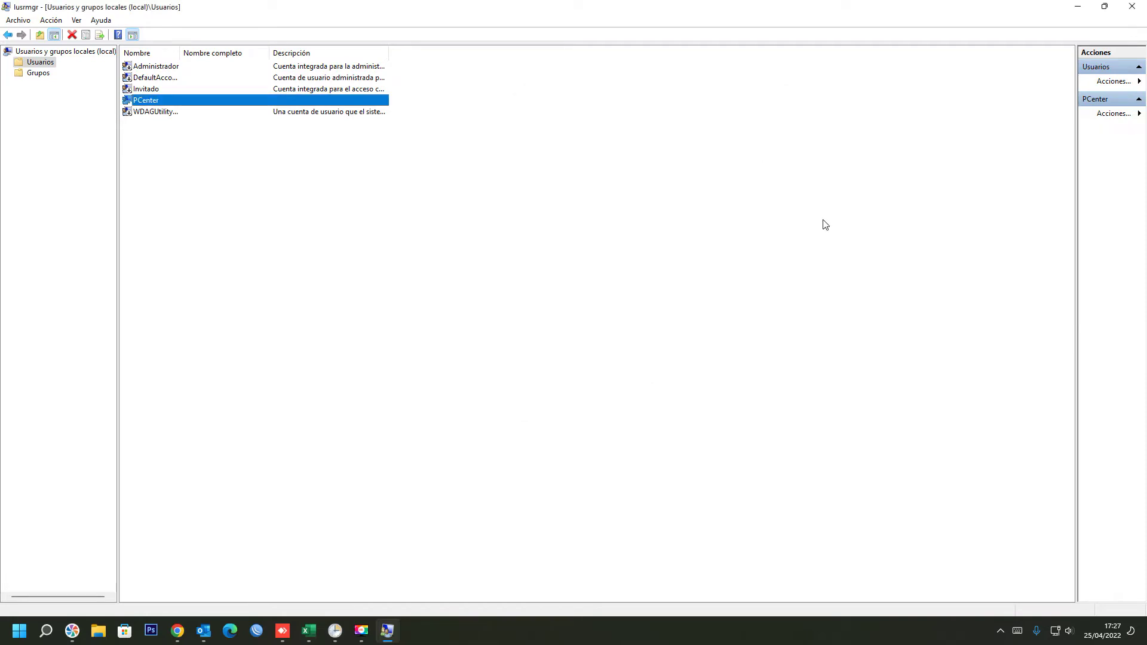
{"action": "left_click", "coordinate": [1127, 6]}
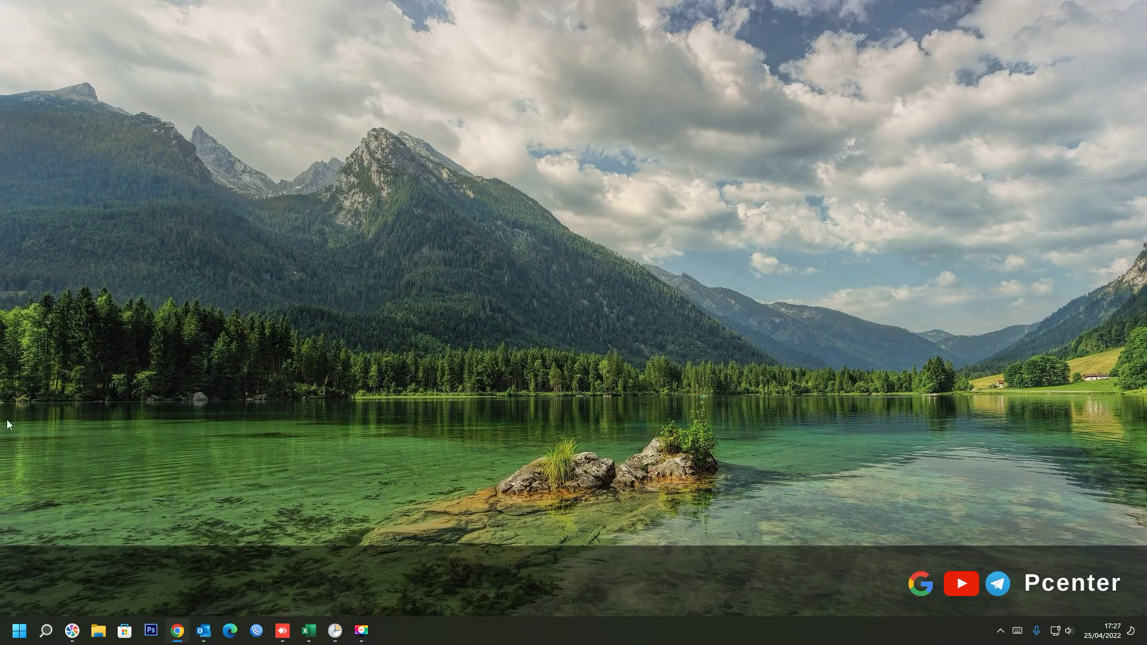
Open Windows Configuración and go to the Familia y otros usuarios page of the account settings
{"action": "left_click", "coordinate": [23, 628]}
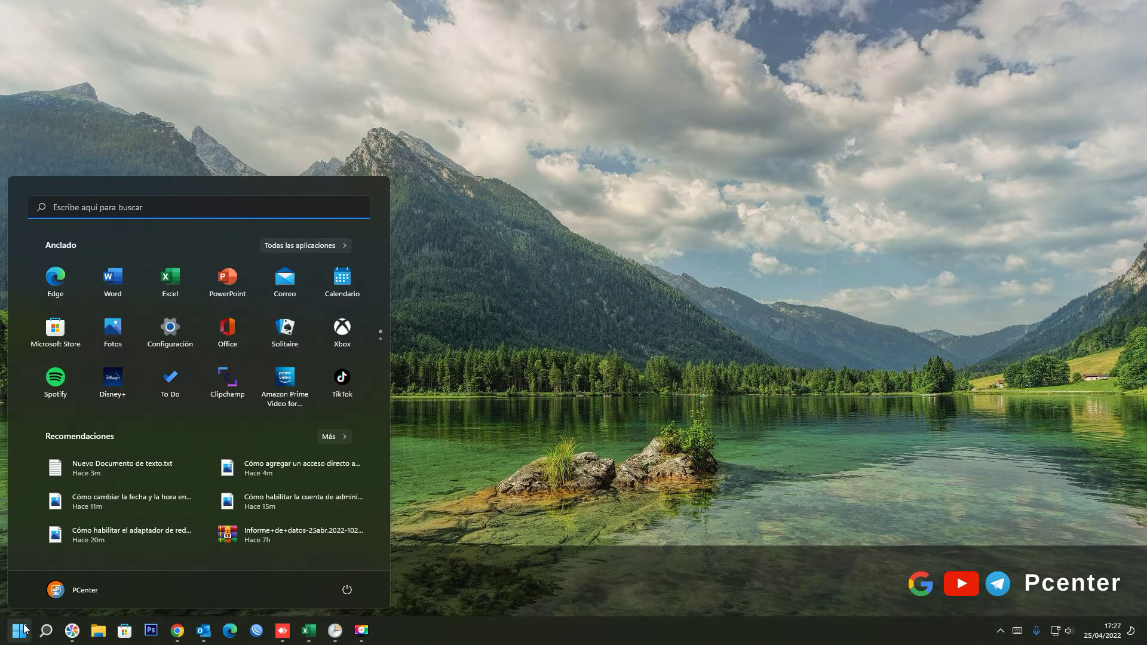
{"action": "left_click", "coordinate": [168, 337]}
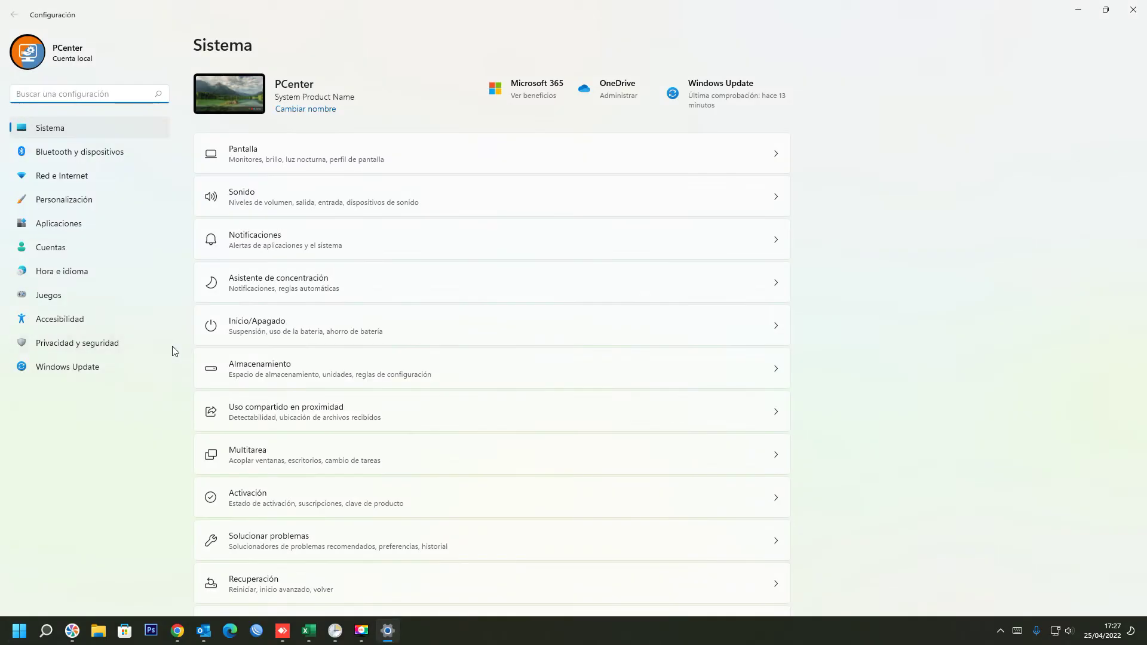
{"action": "left_click", "coordinate": [61, 256]}
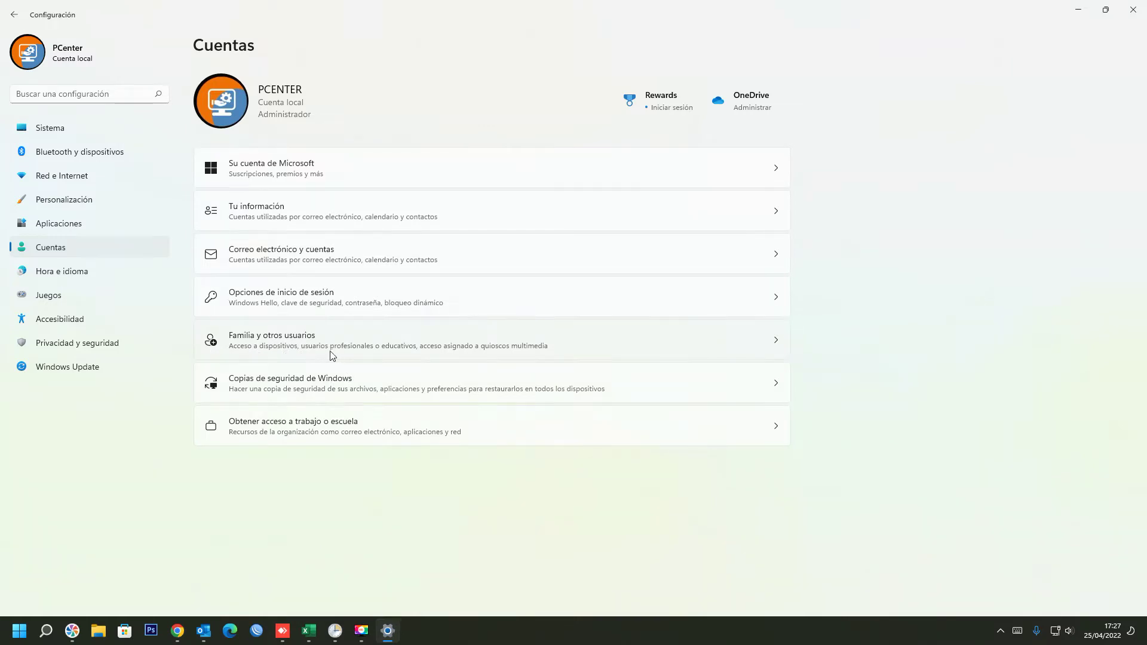
{"action": "left_click", "coordinate": [378, 352]}
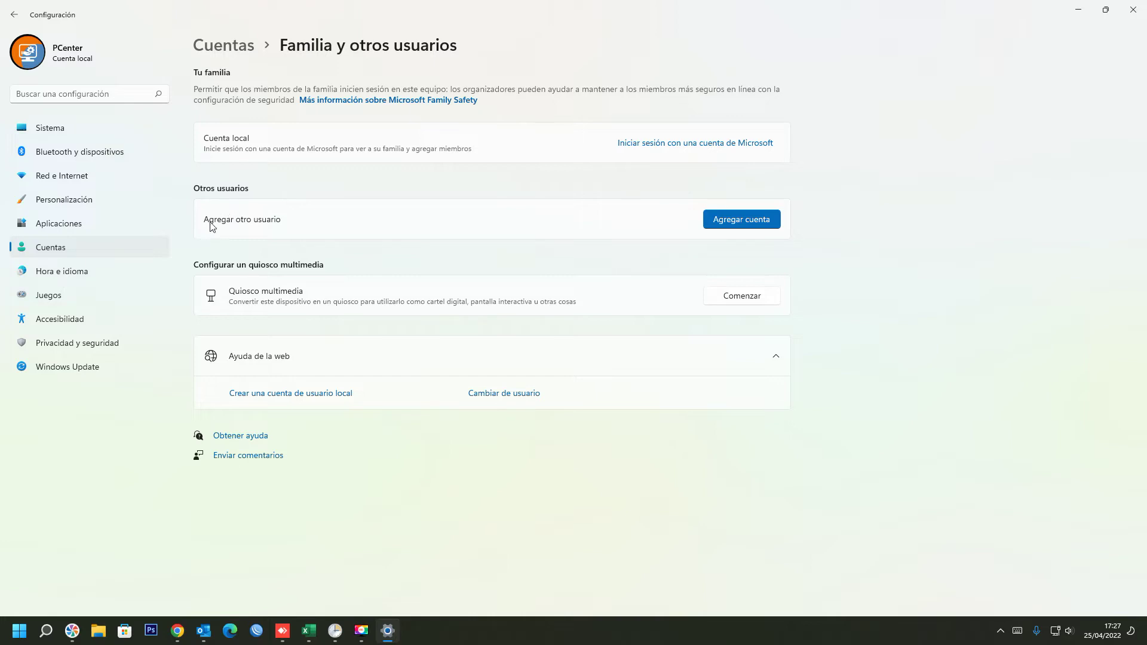
Add a local user without a Microsoft account, named Usuario1, leaving the password blank
{"action": "left_click", "coordinate": [748, 222]}
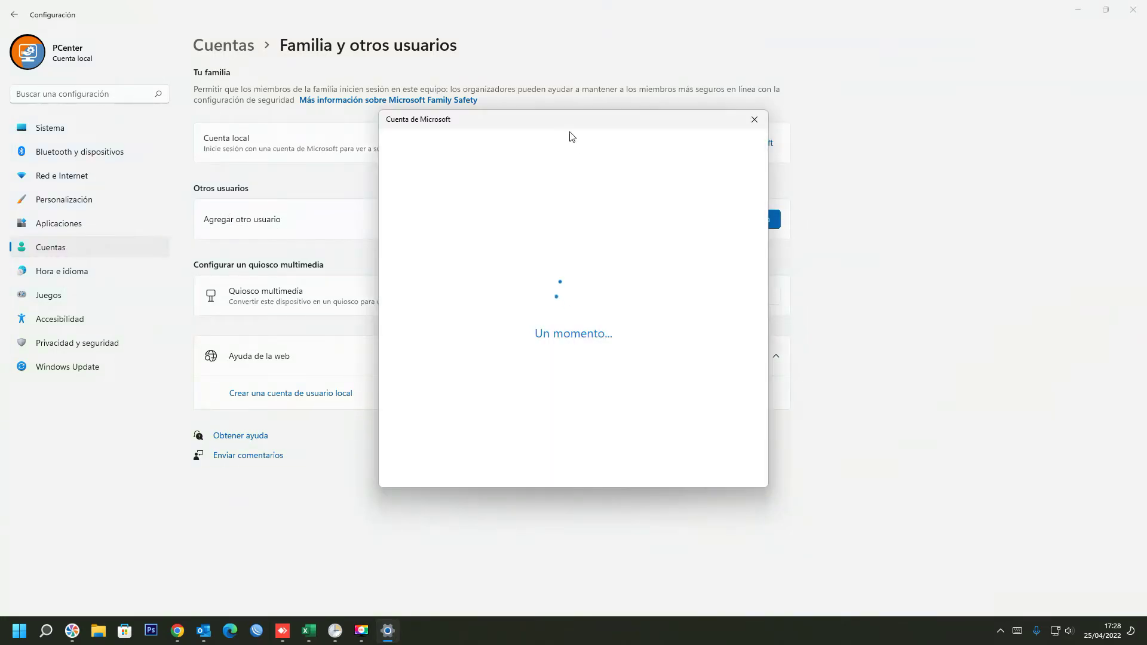
{"action": "left_click_drag", "start_coordinate": [565, 125], "coordinate": [649, 127]}
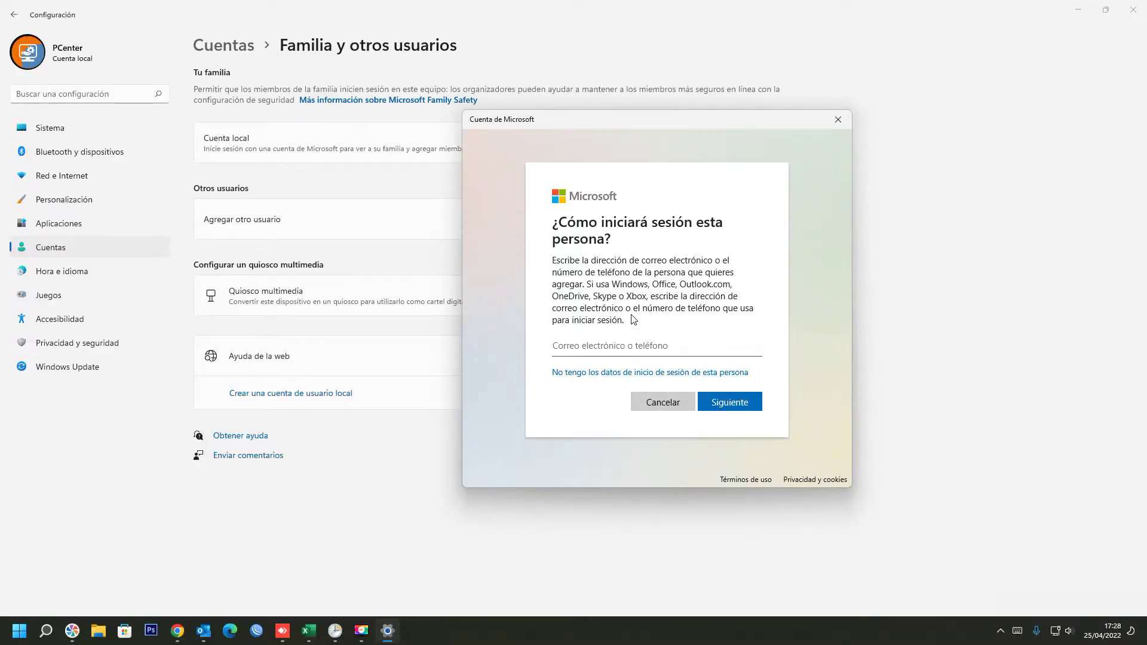
{"action": "left_click", "coordinate": [570, 375]}
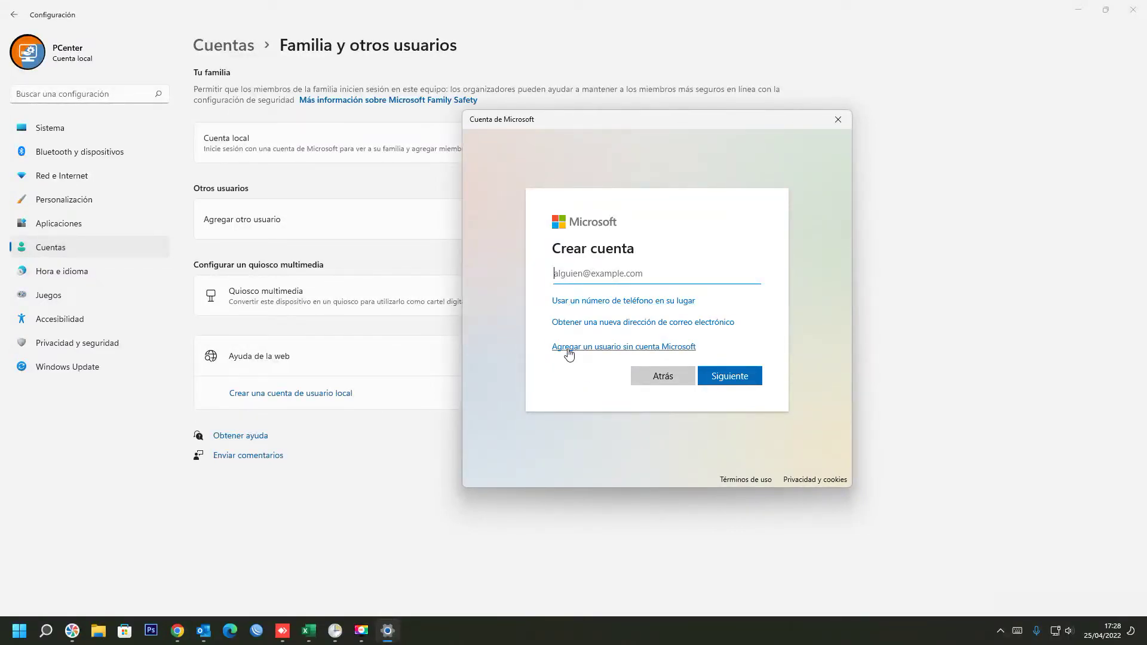
{"action": "left_click", "coordinate": [660, 351]}
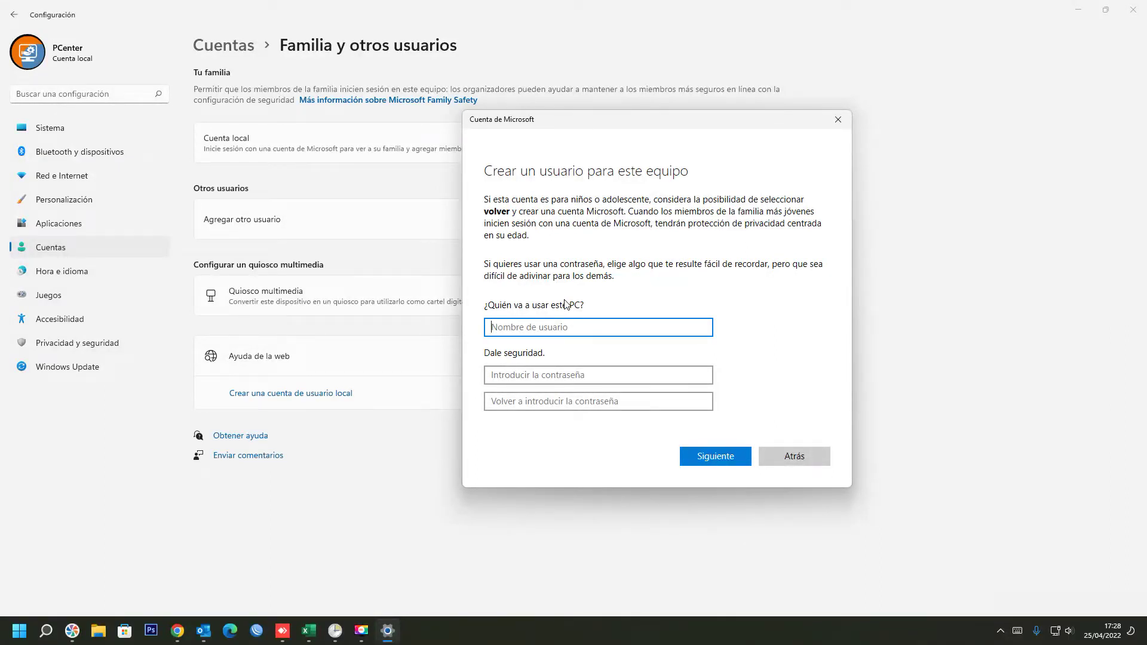
{"action": "type", "text": "Usuario1"}
{"action": "left_click", "coordinate": [540, 373]}
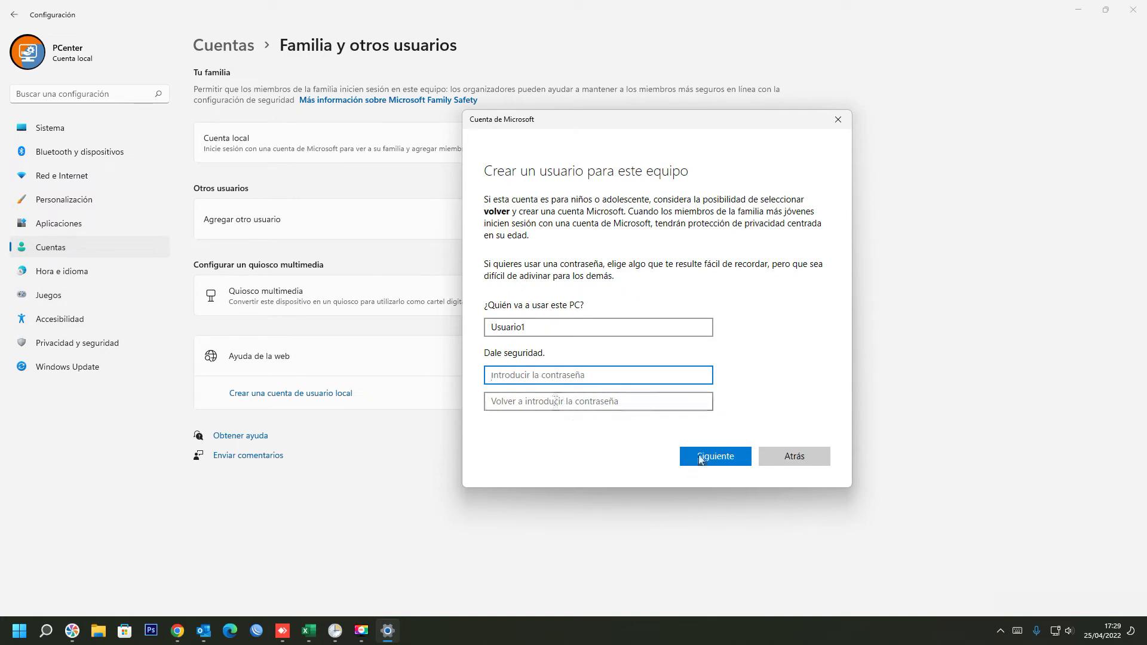
{"action": "left_click", "coordinate": [729, 465]}
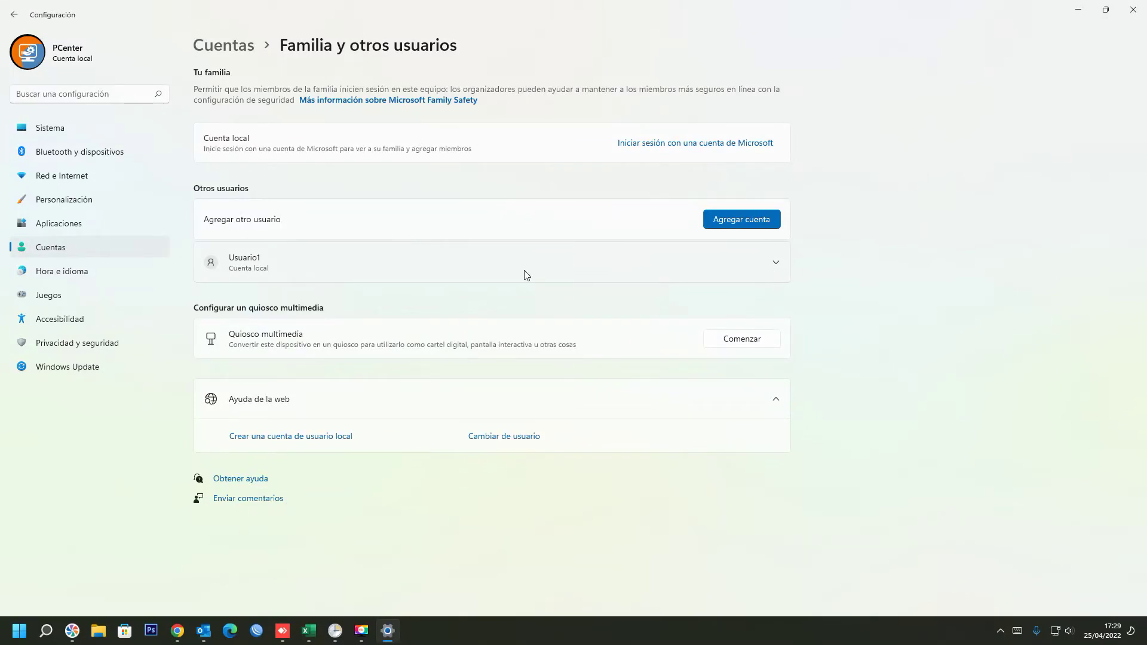
Examine the account types available for Usuario1 and cancel without changing its type
{"action": "left_click", "coordinate": [776, 262]}
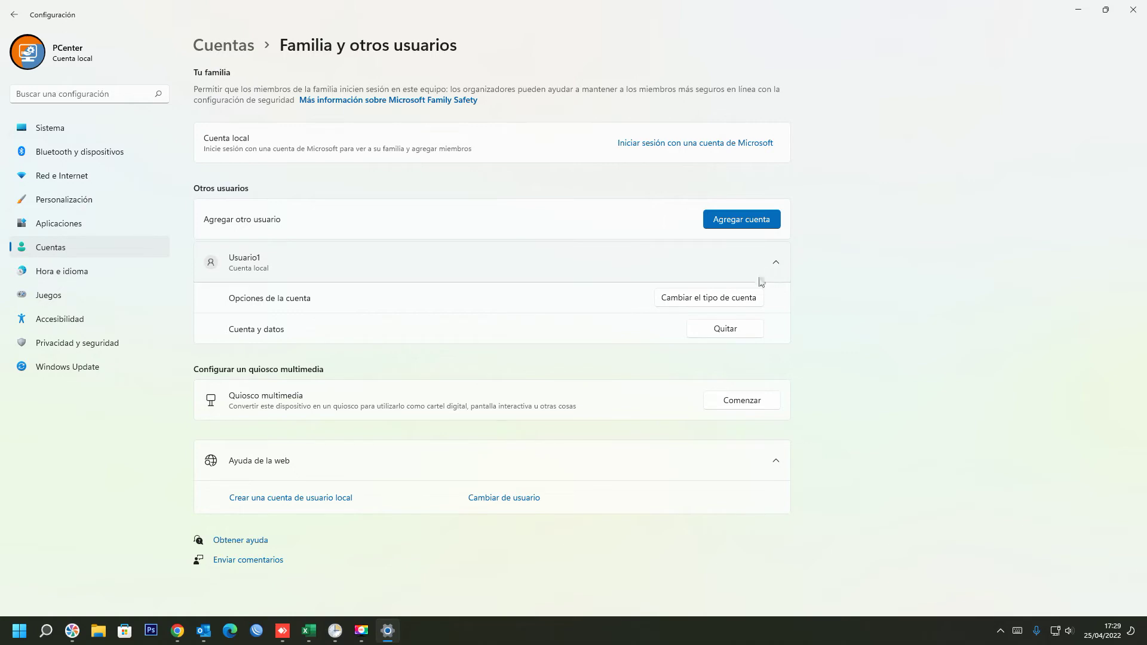
{"action": "left_click", "coordinate": [690, 302]}
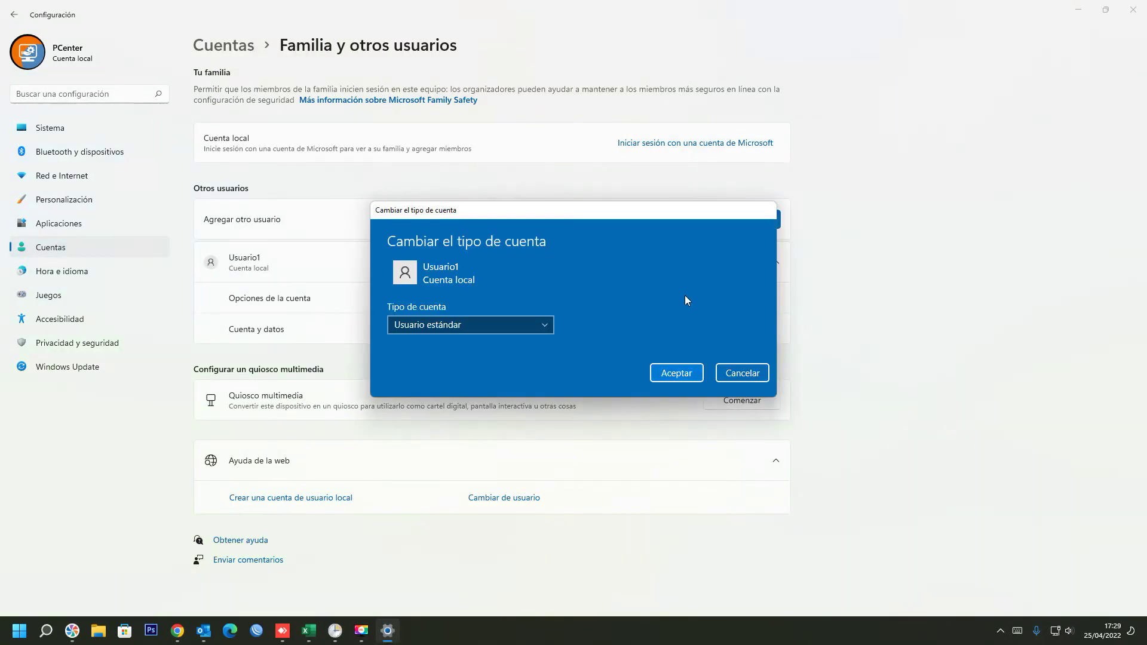
{"action": "left_click", "coordinate": [441, 328]}
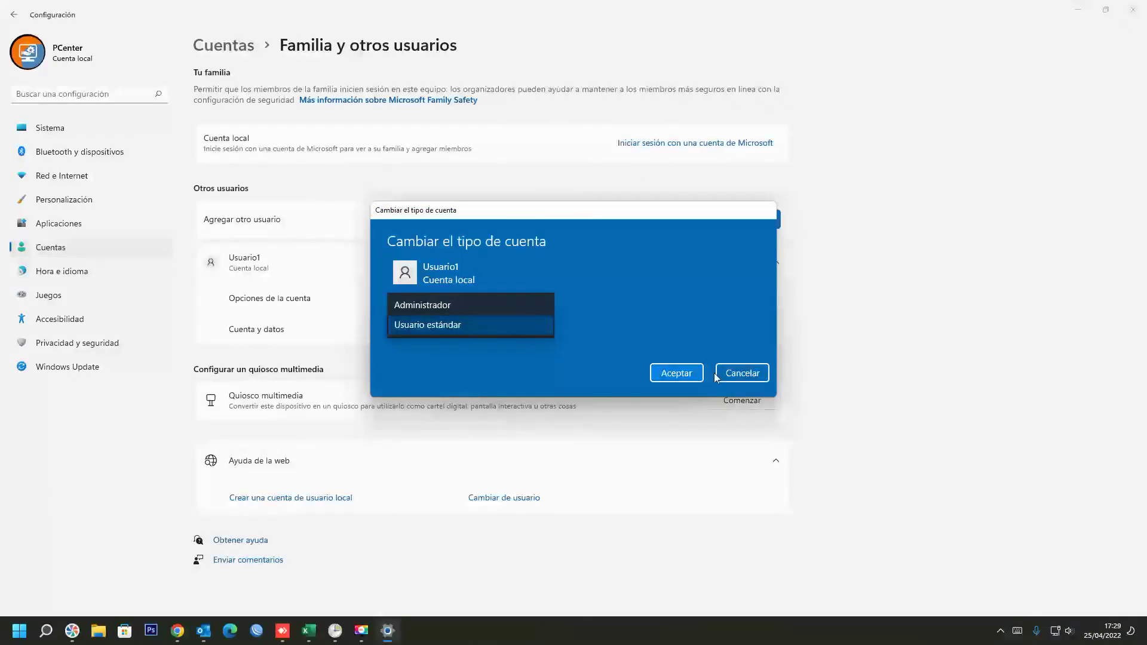
{"action": "left_click", "coordinate": [747, 373]}
{"action": "left_click", "coordinate": [735, 373]}
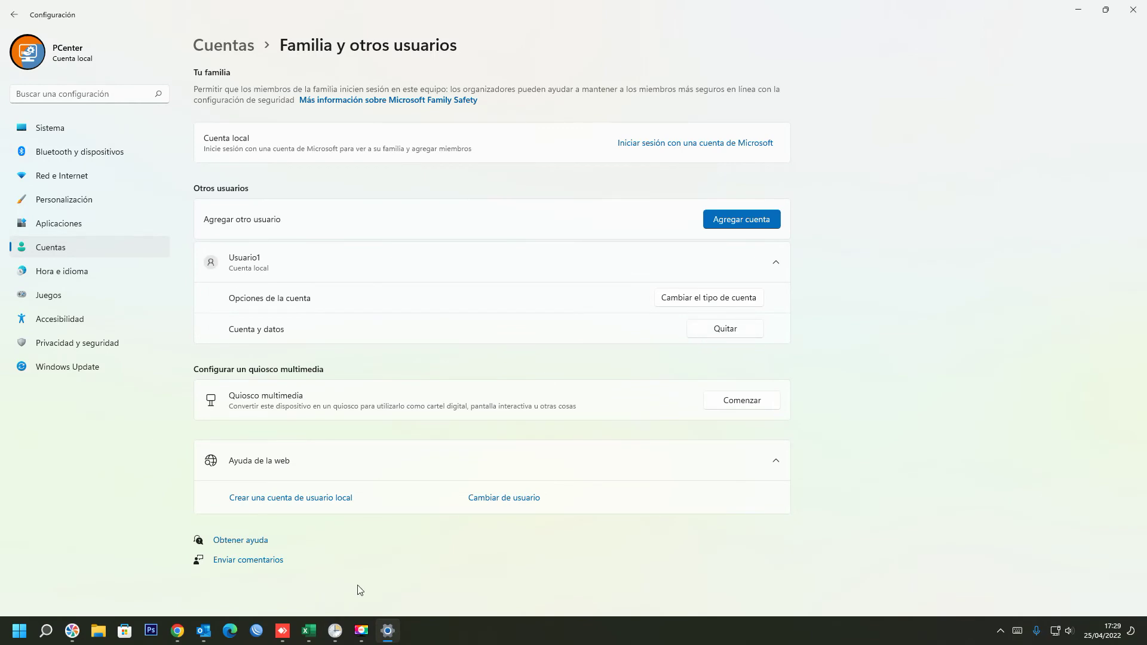
Run lusrmgr.msc again and display the updated Usuarios list in a maximized window
{"action": "key", "text": "super+r"}
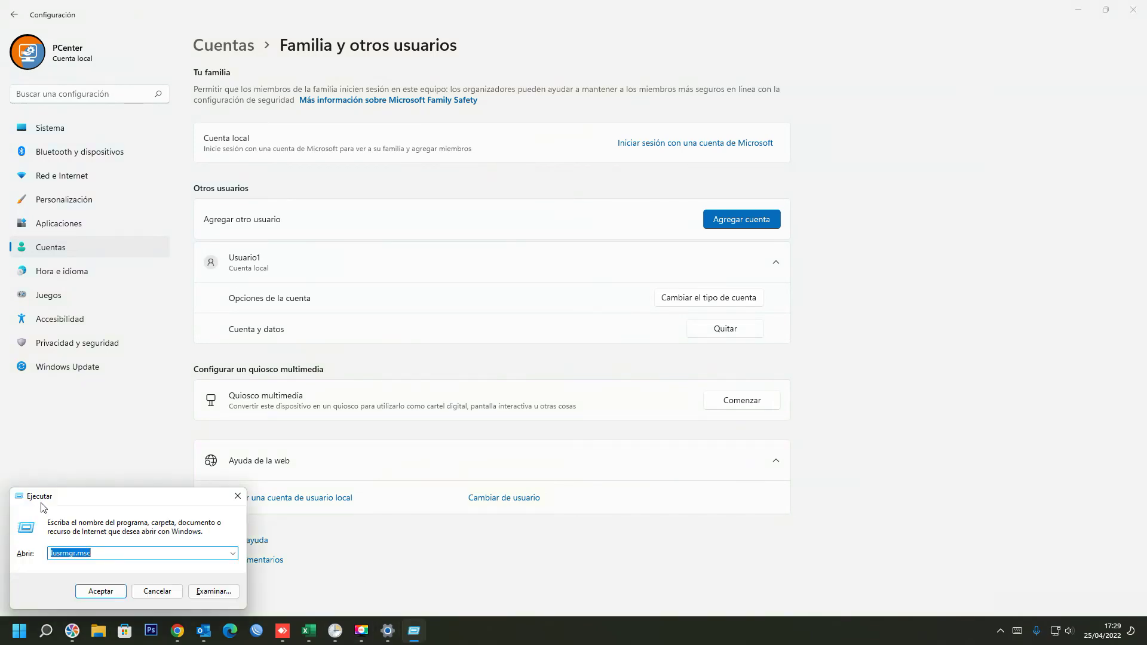
{"action": "left_click_drag", "start_coordinate": [114, 503], "coordinate": [579, 168]}
{"action": "left_click", "coordinate": [563, 256]}
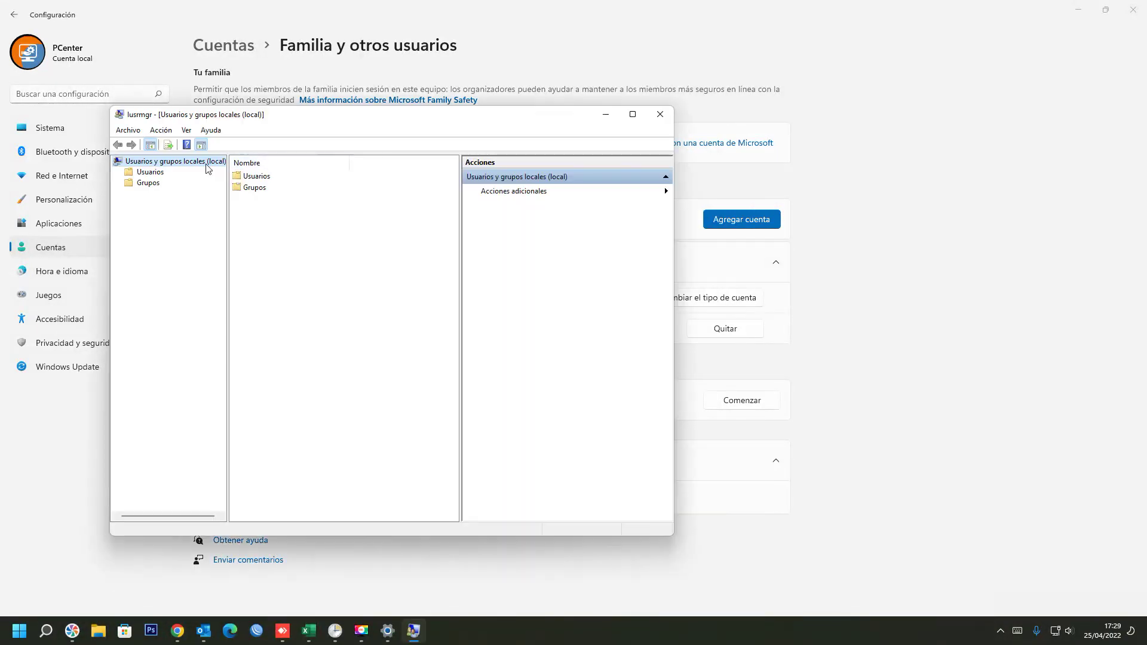
{"action": "left_click", "coordinate": [157, 172]}
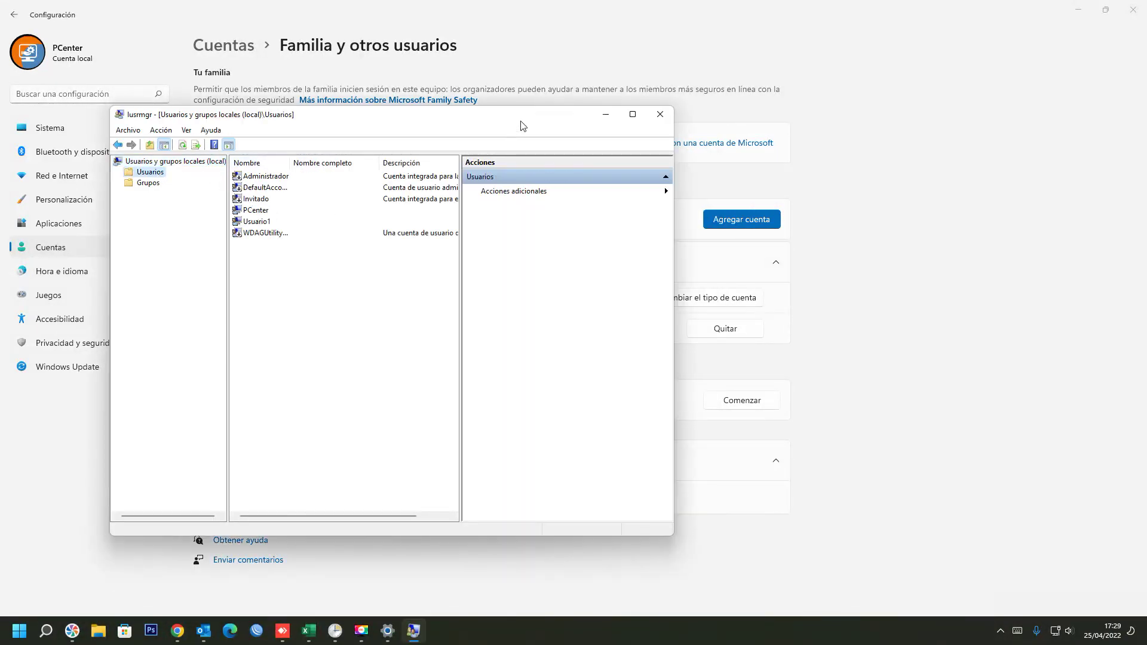
{"action": "left_click_drag", "start_coordinate": [521, 121], "coordinate": [748, 108]}
{"action": "left_click", "coordinate": [861, 102]}
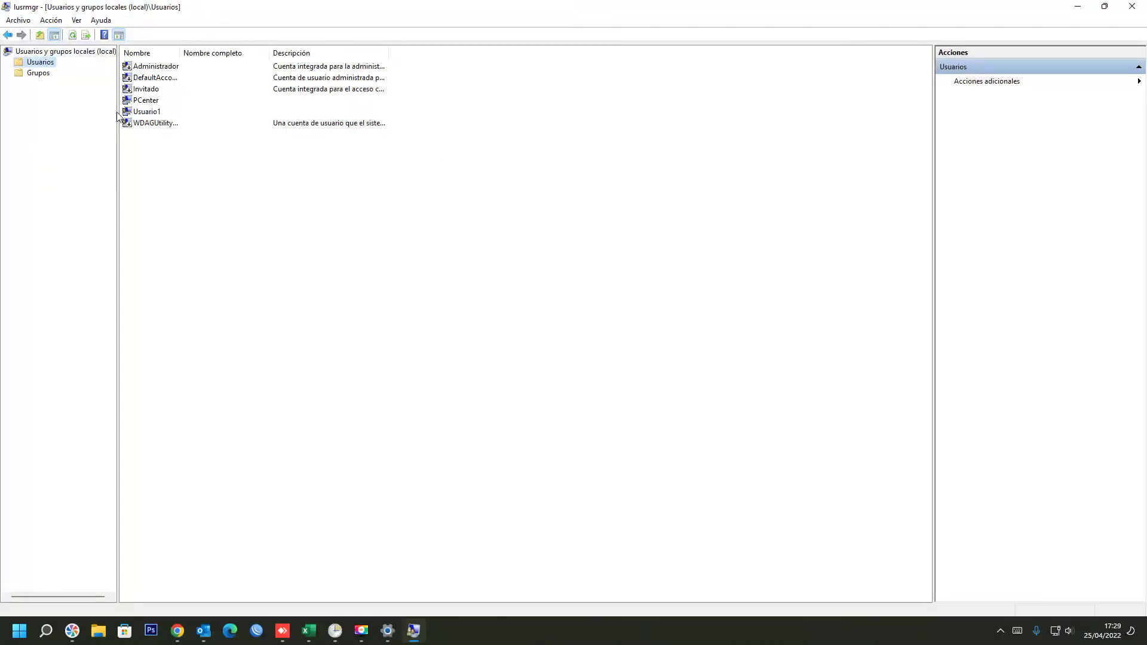
Review the general properties of Usuario1, cancel without changes, and minimize the open windows to show the desktop
{"action": "double_click", "coordinate": [155, 113]}
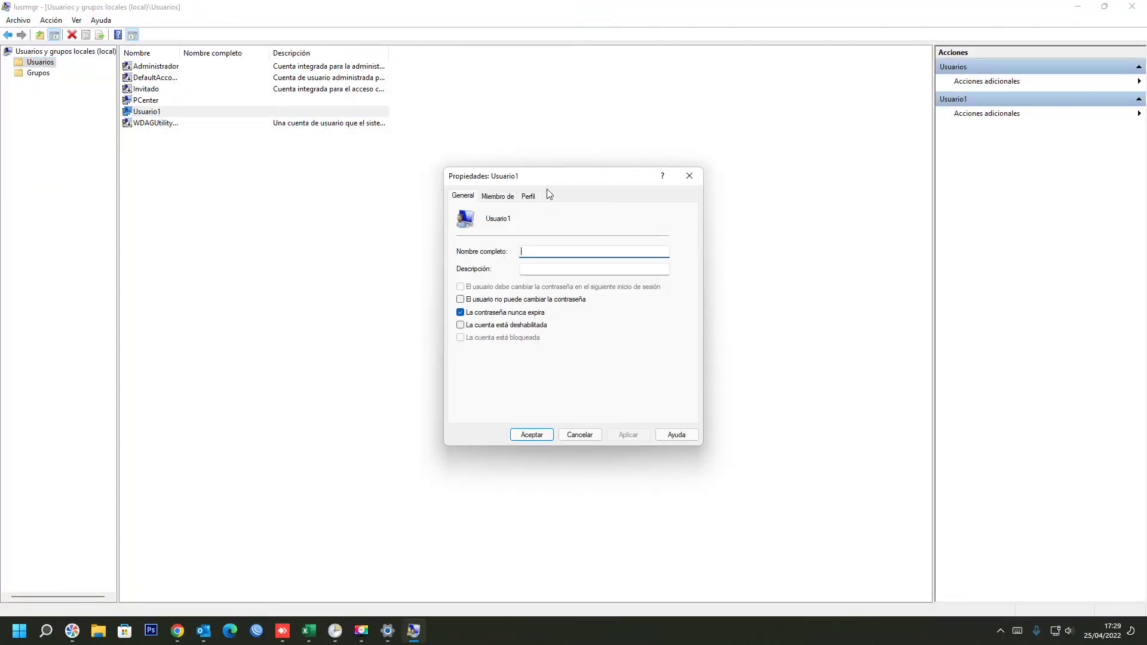
{"action": "left_click_drag", "start_coordinate": [536, 179], "coordinate": [616, 162]}
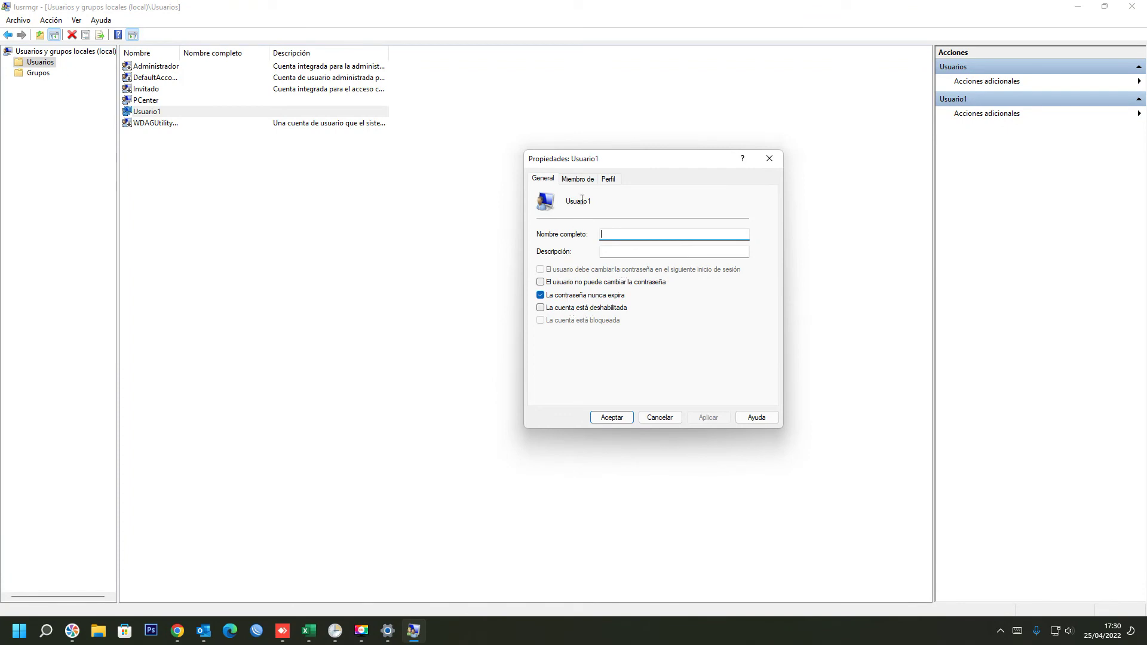
{"action": "left_click", "coordinate": [659, 417]}
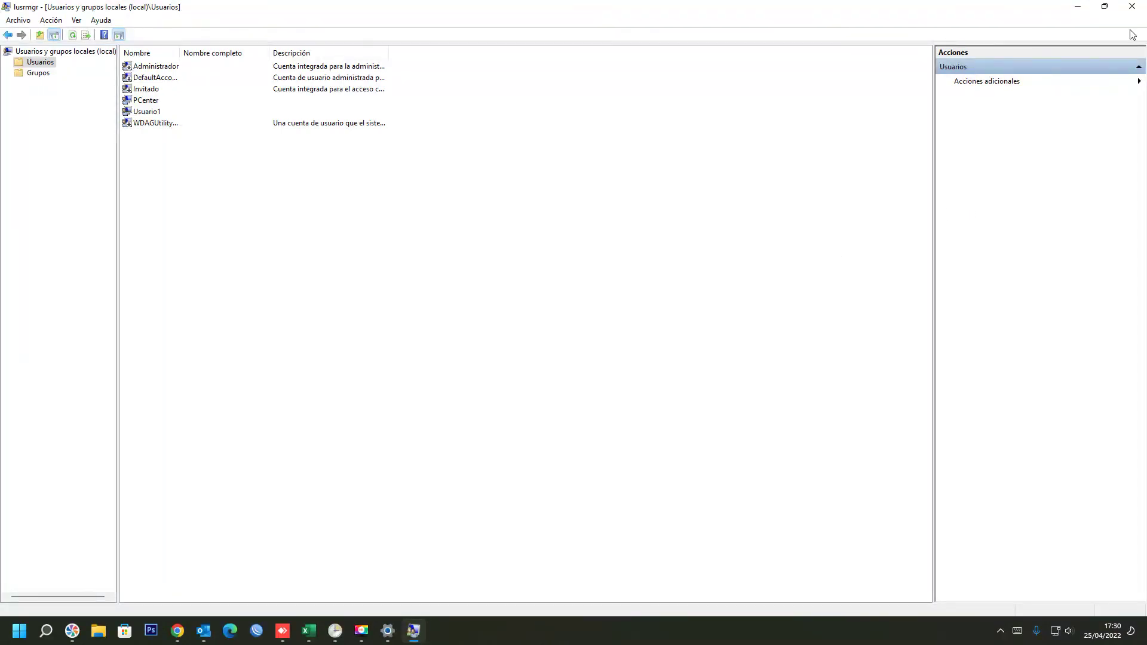
{"action": "left_click", "coordinate": [1078, 6]}
{"action": "left_click", "coordinate": [1077, 8]}
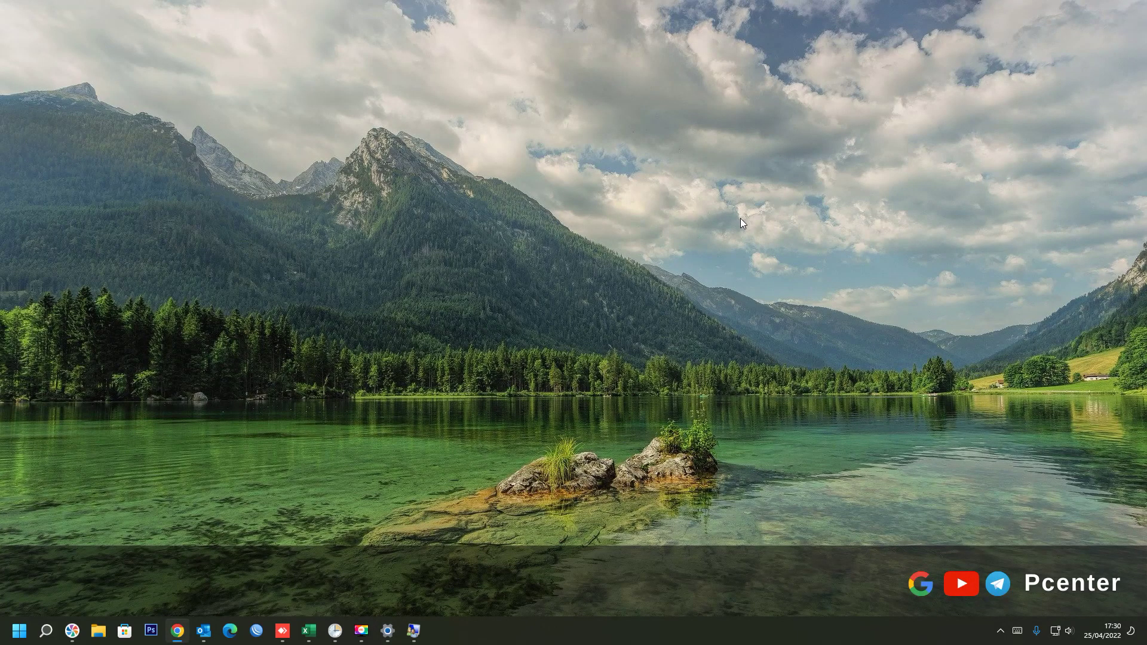